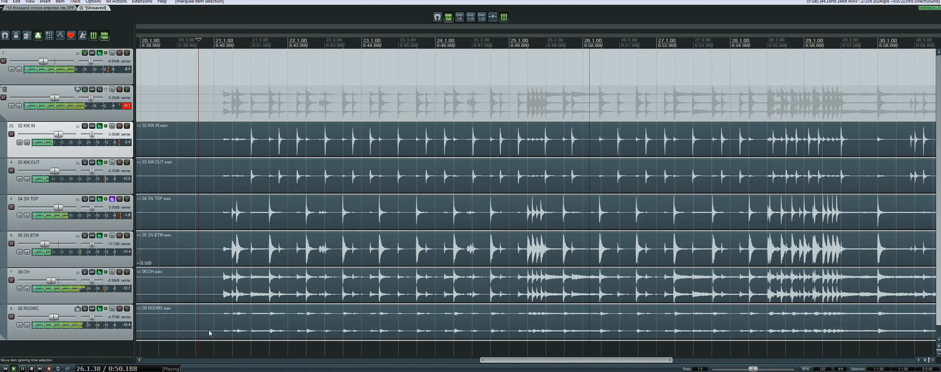
Stop playback and split all the drum items together just after the snare fill, shortly before bar 30
left_click(308, 220)
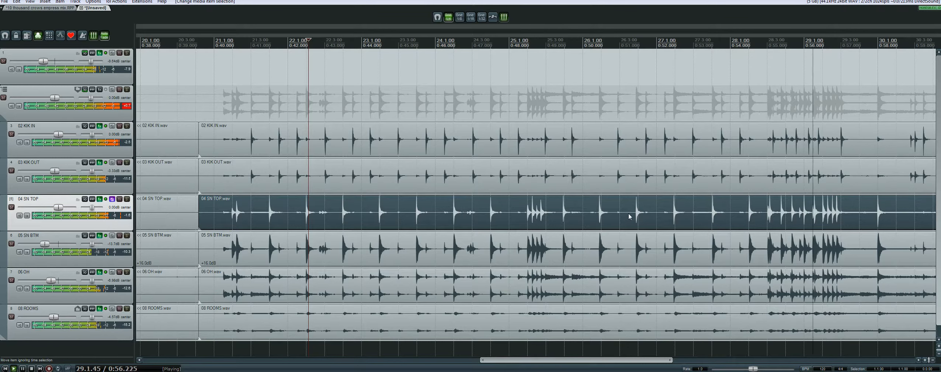
key("space")
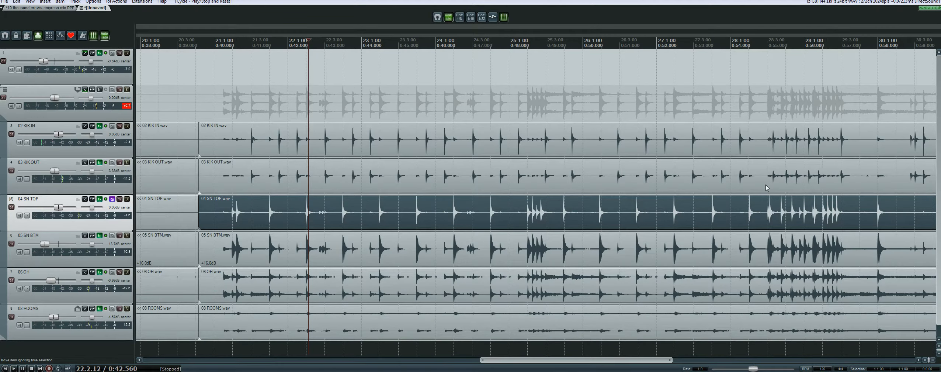
left_click(861, 134)
left_click_drag(864, 135, 879, 341)
key("s")
Start a Dynamic split on the isolated 04 SN TOP section and lower the reduce-splits setting to 35
left_click(274, 217)
key("d")
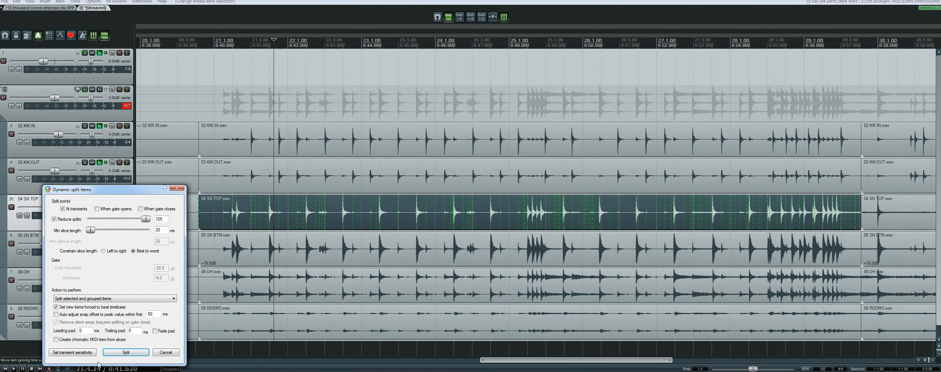
left_click(86, 351)
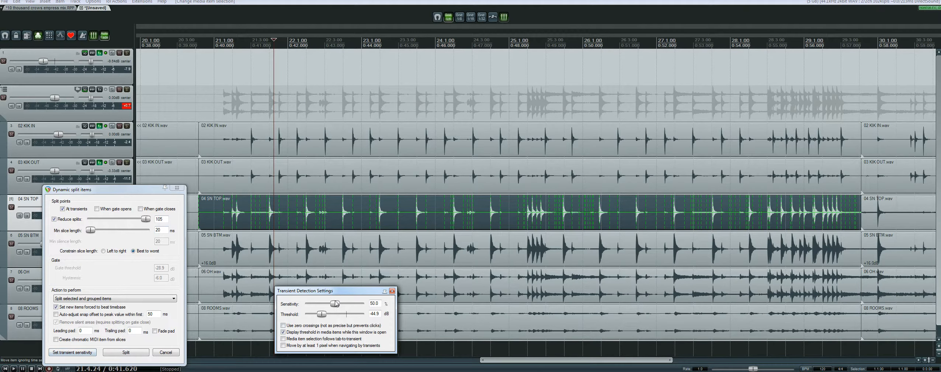
left_click(392, 292)
left_click_drag(146, 219, 145, 220)
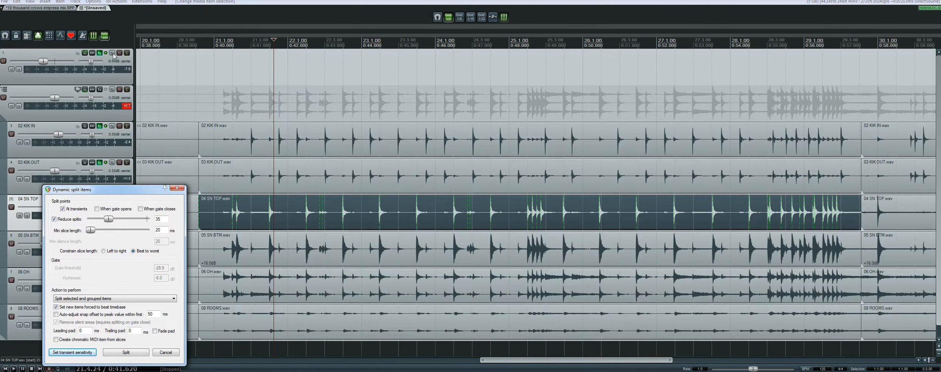
Hide the grid lines, check the proposed split points against the snare hits, and split the 04 SN TOP section at them
left_click(94, 36)
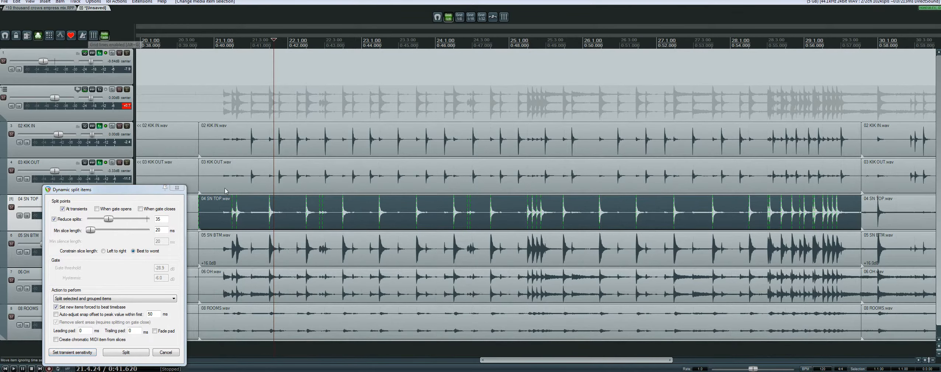
scroll(333, 209, "up", 4)
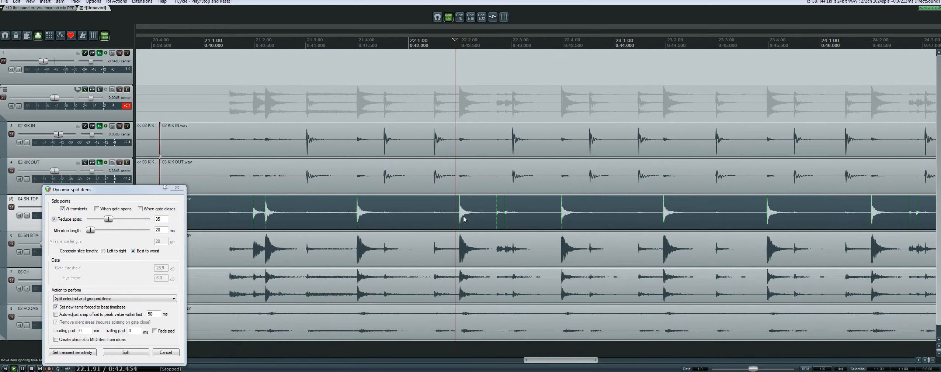
key("space")
scroll(528, 214, "down", 4)
key("space")
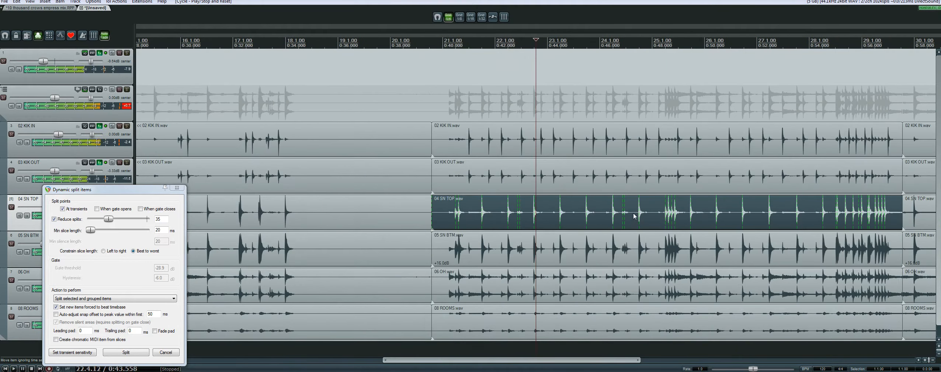
left_click(635, 217)
scroll(629, 220, "up", 3)
left_click(704, 219)
scroll(704, 219, "down", 1)
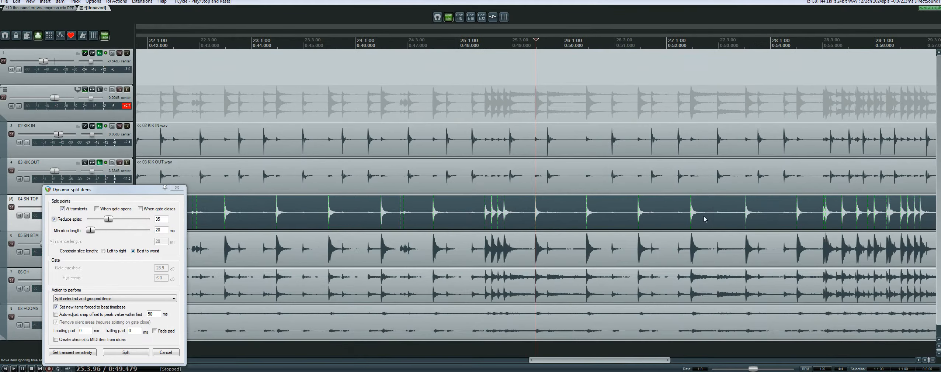
left_click(827, 214)
scroll(721, 218, "up", 2)
scroll(623, 224, "down", 5)
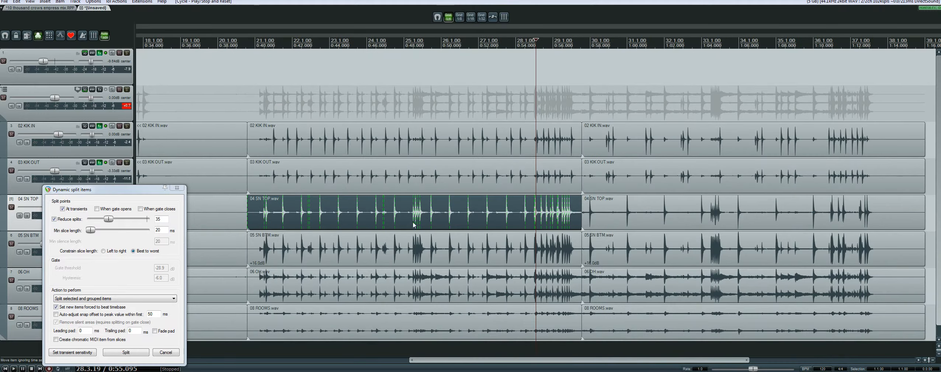
left_click(135, 352)
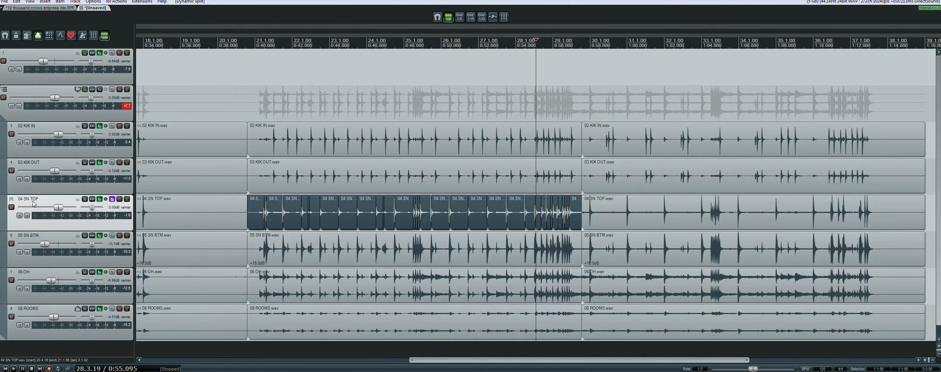
Duplicate the 04 SN TOP track and delete every item on the copy
right_click(33, 204)
left_click(51, 203)
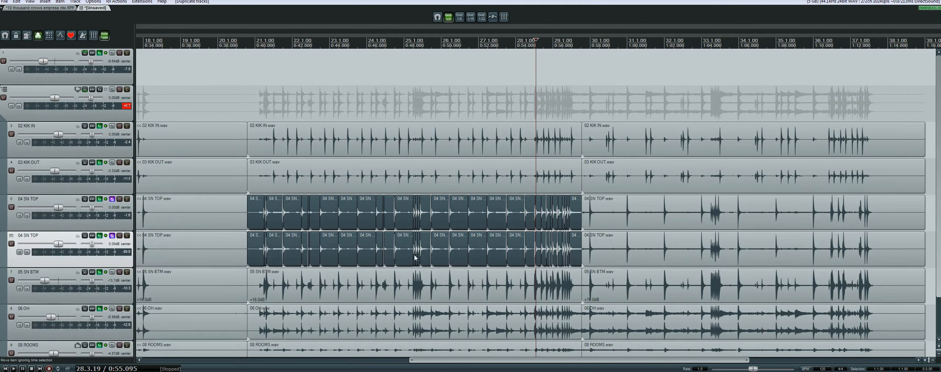
scroll(584, 250, "down", 5)
left_click_drag(570, 242, 221, 258)
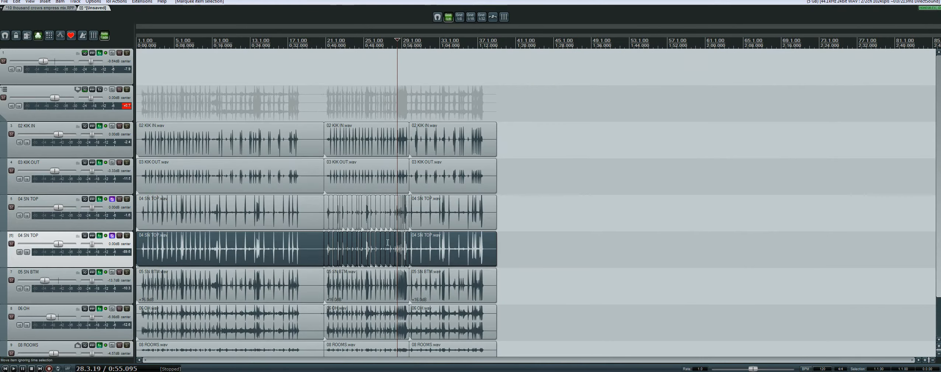
key("Delete")
Move the selected snare slices from the original 04 SN TOP track down onto the empty duplicate track
scroll(518, 231, "up", 5)
left_click_drag(553, 218, 573, 218)
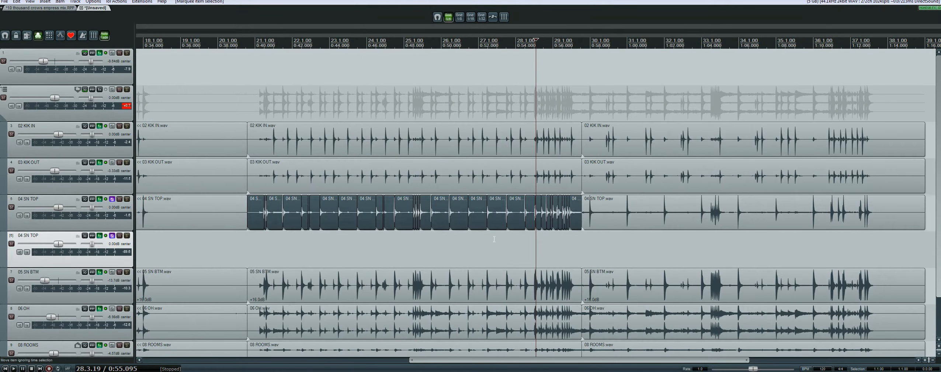
key("KP_2")
Heal the remaining items on the original 04 SN TOP track back into one continuous item
left_click_drag(219, 224, 587, 218)
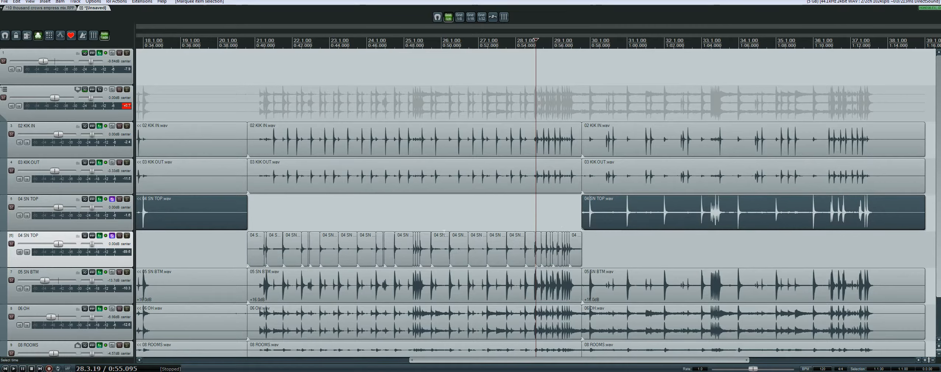
key("h")
left_click(262, 212)
Delete the slice that precedes the first snare hit on the duplicate track
left_click(254, 245)
scroll(517, 257, "up", 5)
key("Delete")
Select all remaining slices on the duplicate snare track and set their length to .02 seconds
scroll(531, 253, "down", 5)
left_click_drag(525, 254, 754, 249)
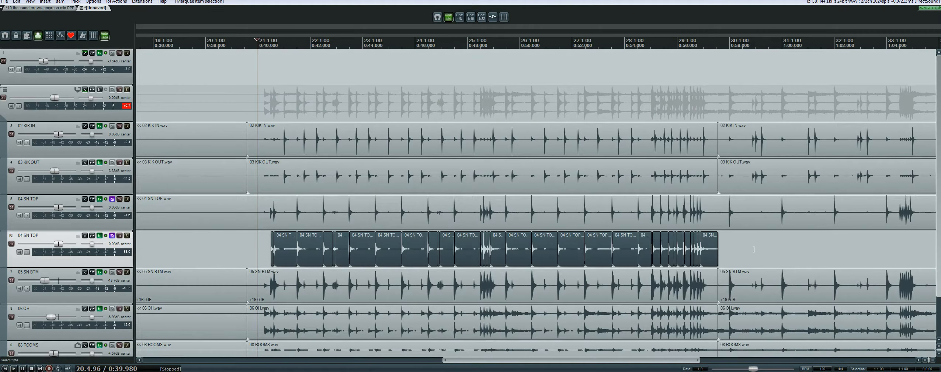
key("F2")
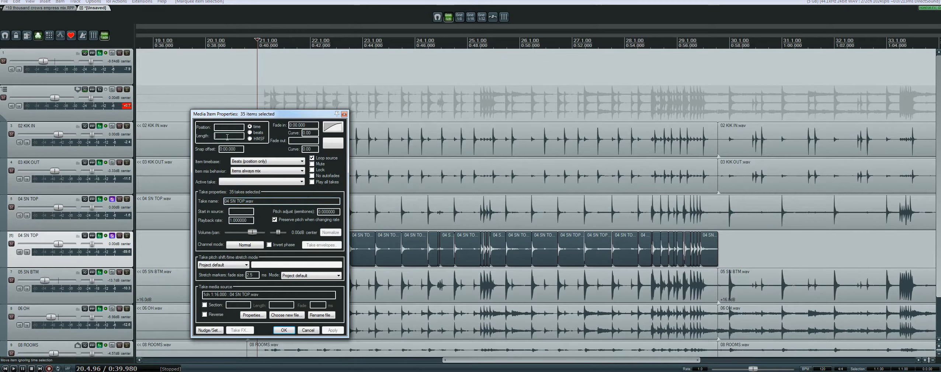
type(".02")
left_click(284, 330)
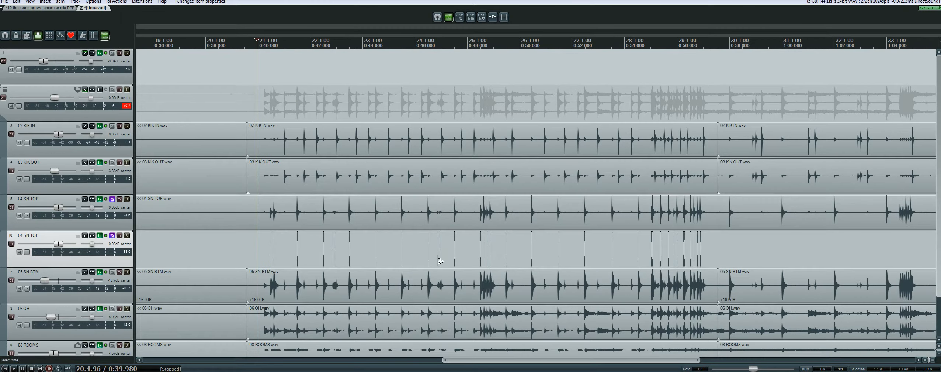
Examine the shortened trigger slices against the original snare hits and listen to the duplicate track in solo
scroll(268, 250, "up", 3)
left_click(597, 219)
scroll(509, 231, "up", 4)
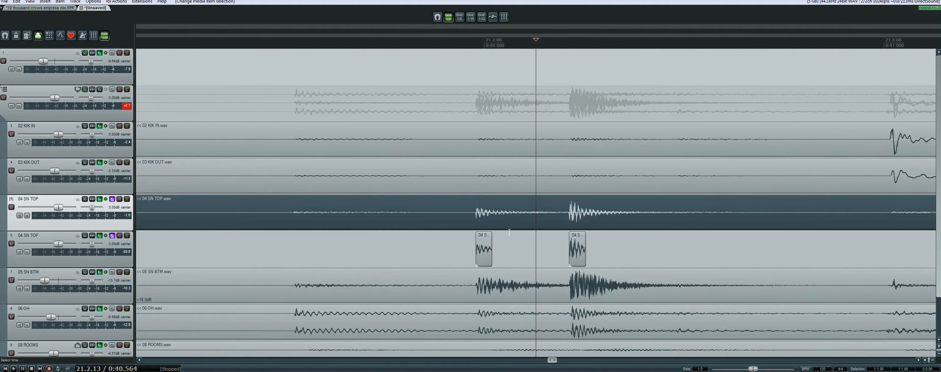
left_click(446, 221)
left_click(127, 235)
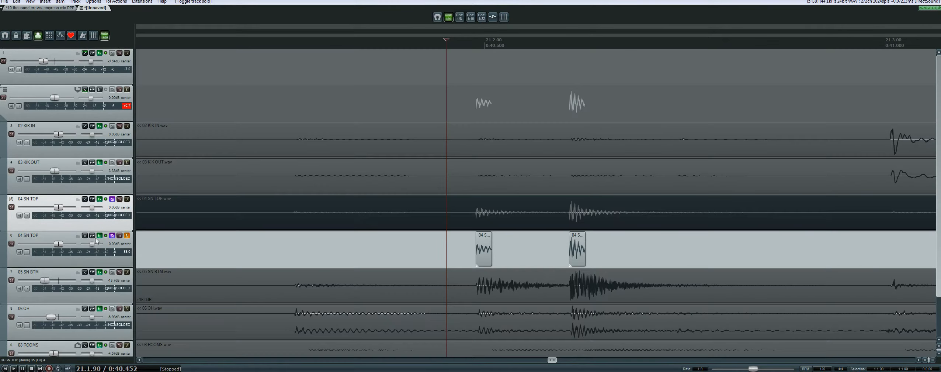
key("space")
scroll(550, 221, "down", 4)
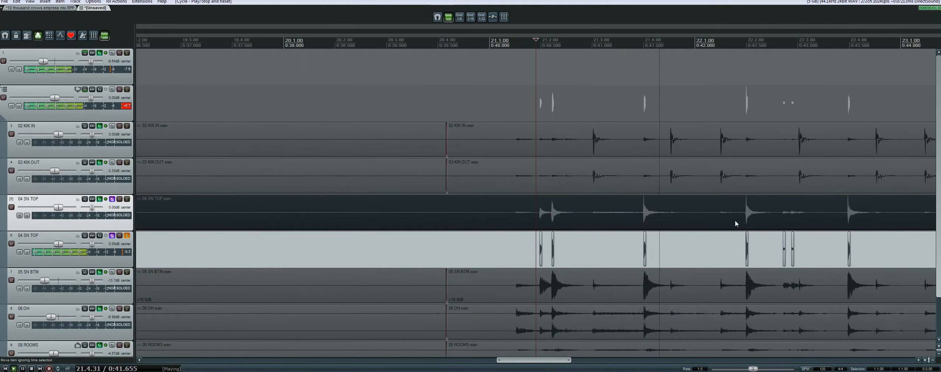
scroll(716, 216, "down", 2)
scroll(689, 212, "down", 2)
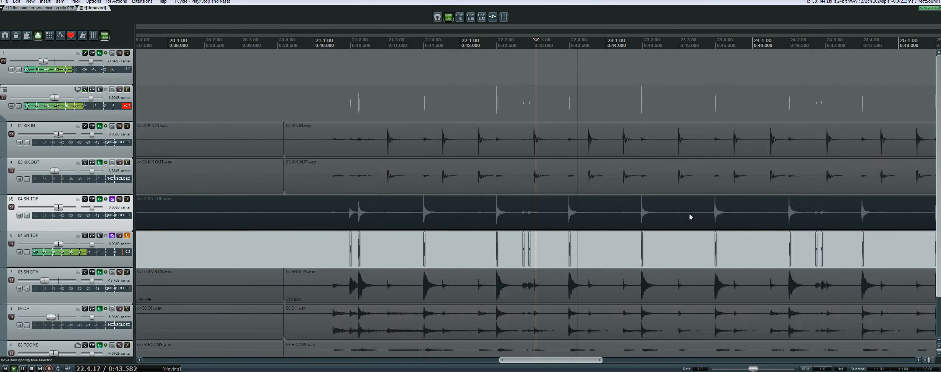
scroll(688, 233, "down", 2)
key("space")
left_click(128, 236)
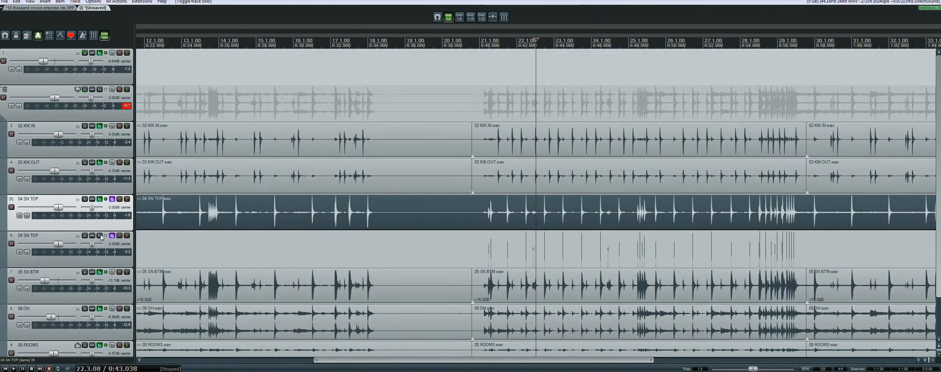
Add FabFilter Pro-G to the original 04 SN TOP track and place it first in the effects chain
left_click(99, 199)
double_click(64, 118)
type("pro")
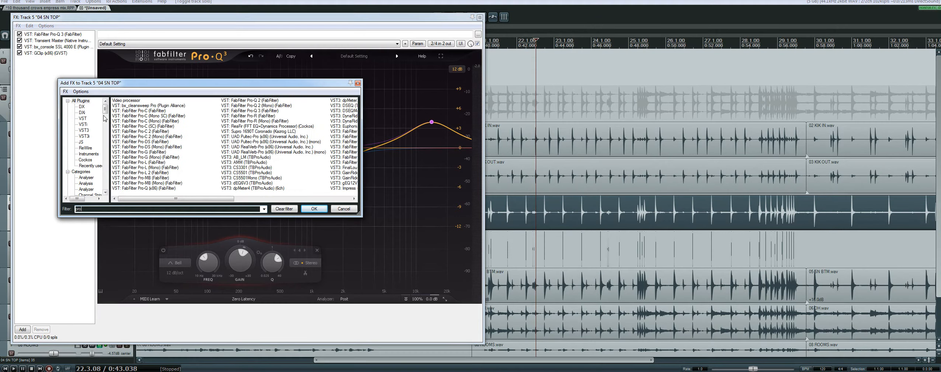
double_click(147, 153)
left_click_drag(56, 37, 56, 35)
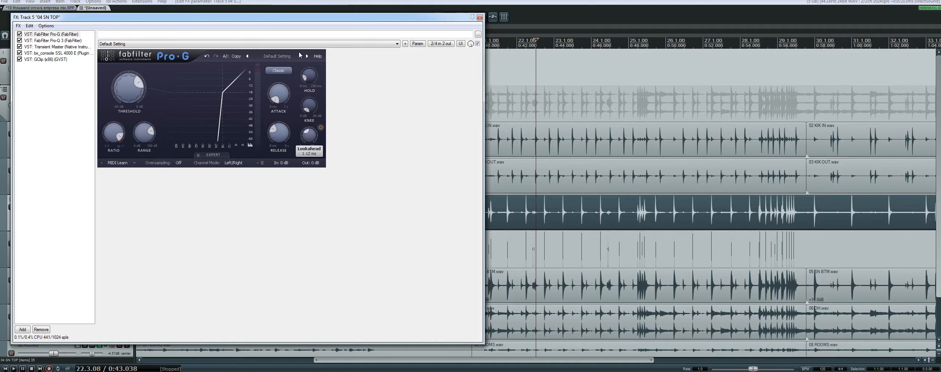
Lower the Pro-G threshold to its minimum and show the expert side-chain controls
left_click_drag(129, 98, 126, 134)
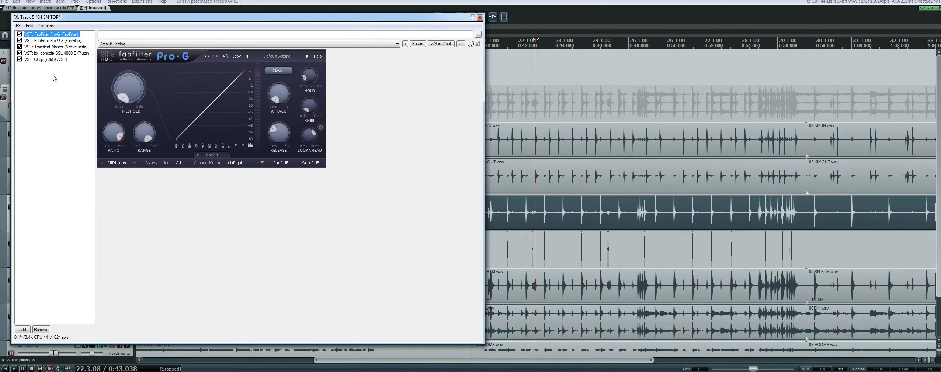
left_click(223, 155)
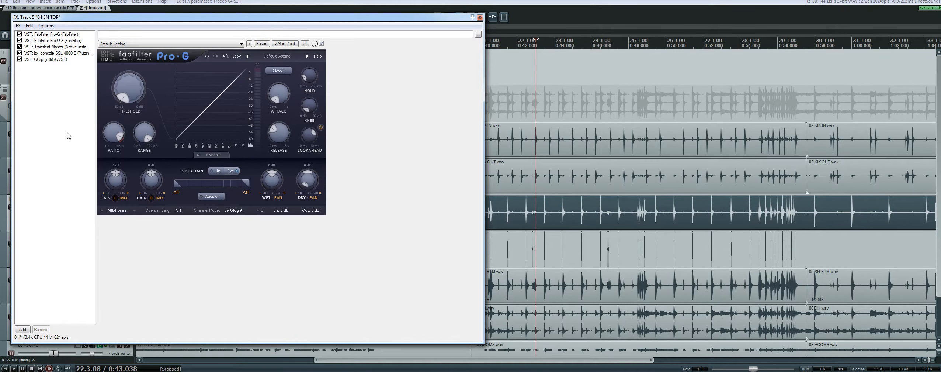
key("Escape")
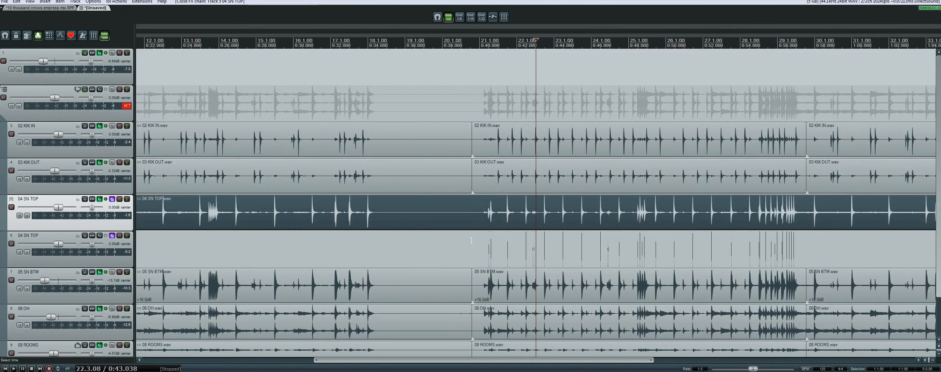
Create a send from the trigger track to the original 04 SN TOP track, routed to its extra sidechain channels
left_click_drag(86, 200, 86, 201)
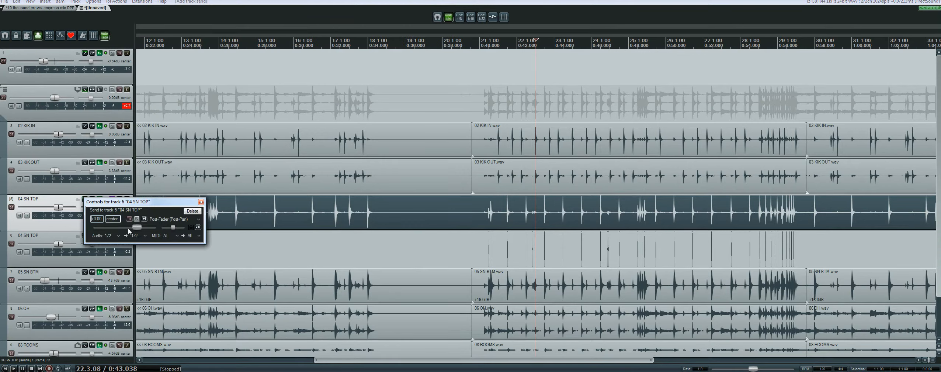
left_click(140, 235)
left_click(244, 268)
left_click(482, 219)
left_click(201, 202)
Play the original snare track in solo and set the Pro-G hold to about 30 ms and release to about 304 ms
left_click(127, 199)
key("space")
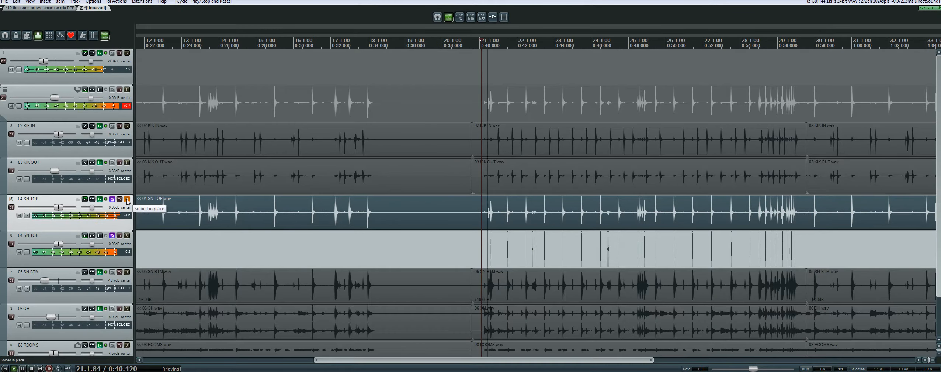
left_click(100, 199)
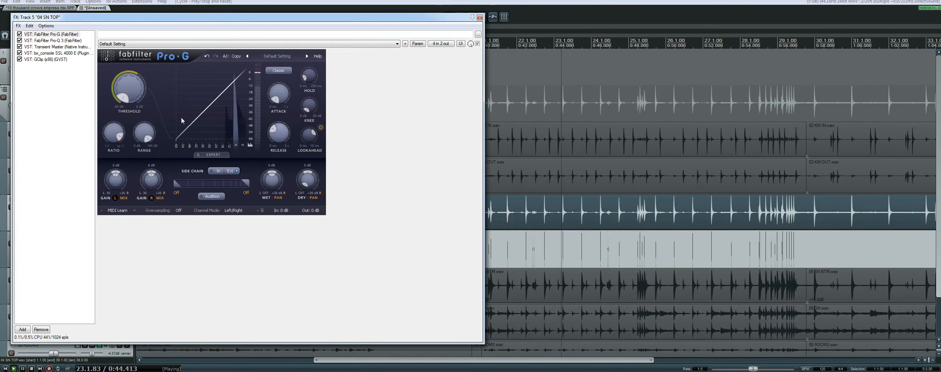
left_click_drag(310, 75, 307, 43)
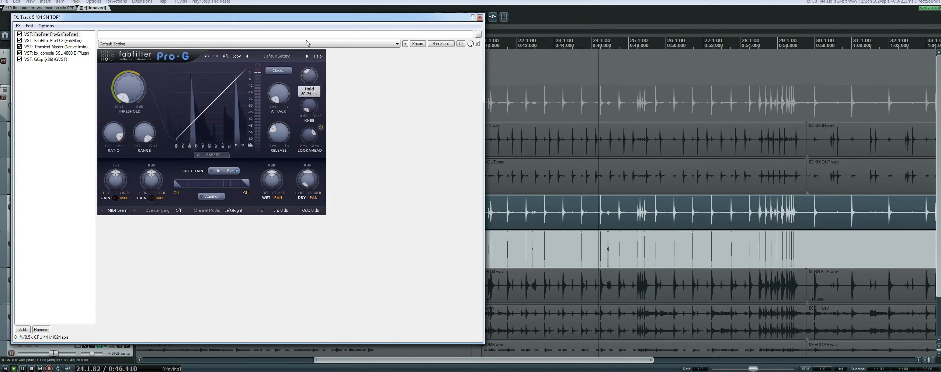
left_click_drag(279, 129, 279, 114)
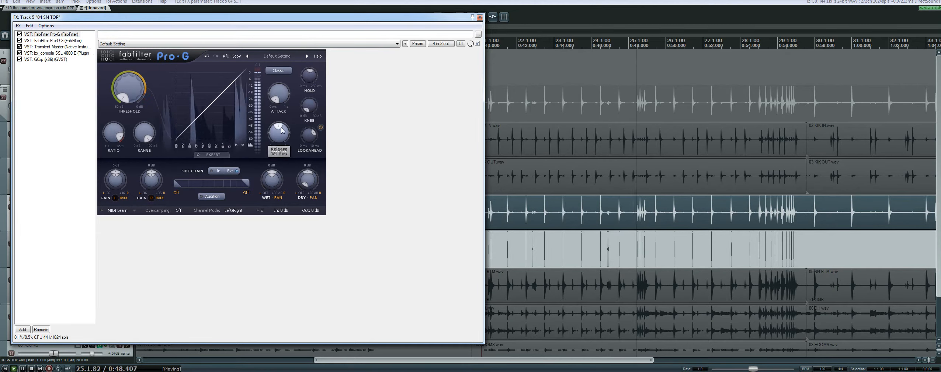
left_click_drag(279, 138, 281, 129)
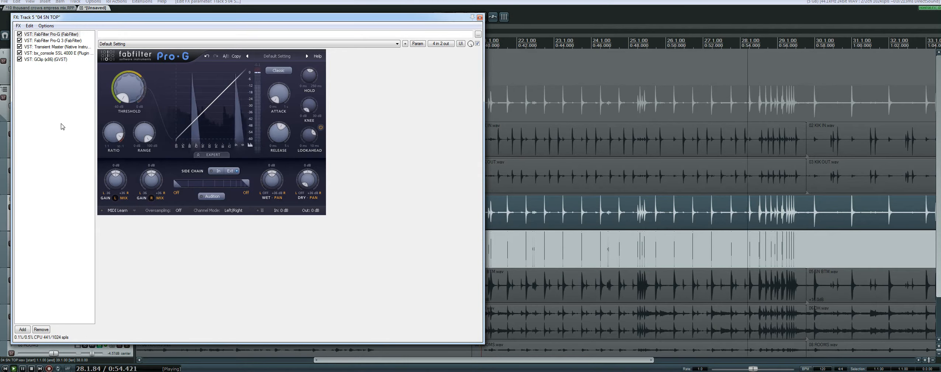
key("Escape")
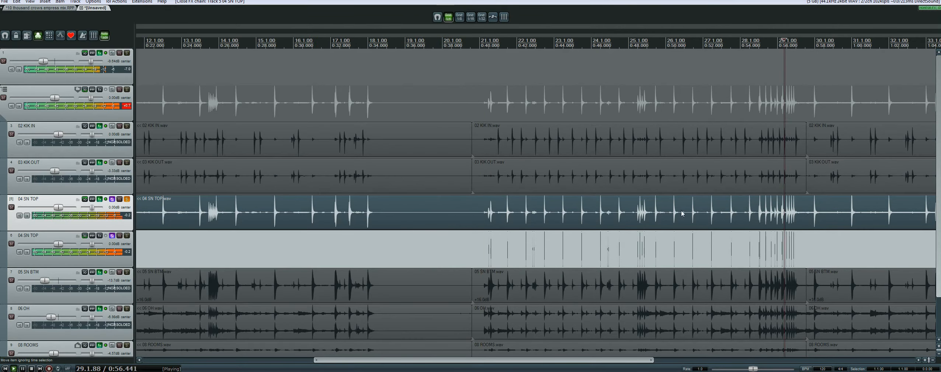
Audition the gated 04 SN TOP track in solo from several points between bars 21 and 25
key("space")
scroll(565, 216, "up", 3)
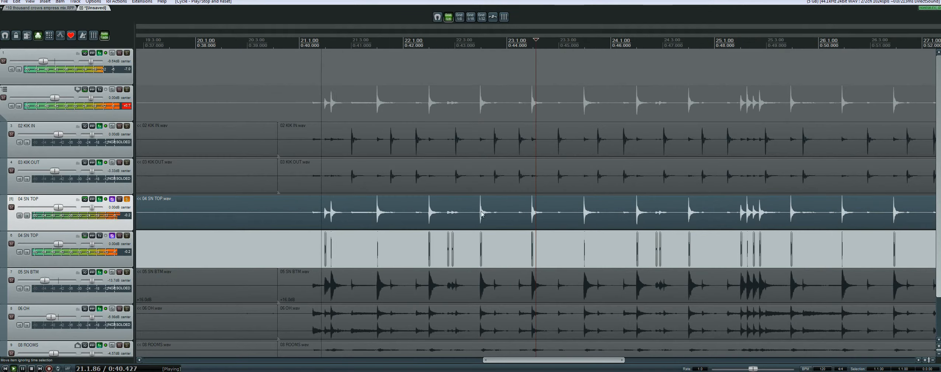
left_click(491, 210)
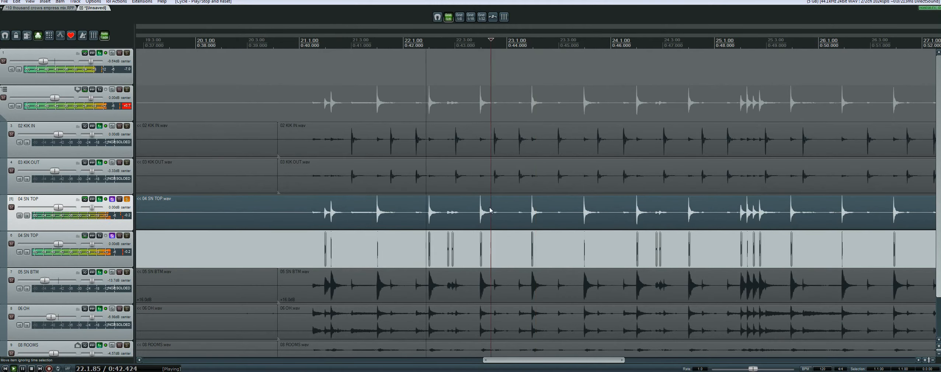
scroll(489, 210, "up", 2)
left_click(525, 214)
scroll(525, 214, "down", 2)
left_click(714, 212)
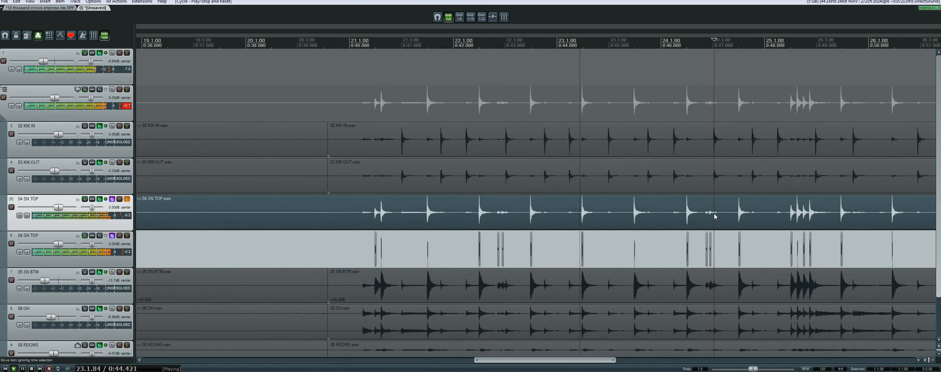
scroll(713, 213, "up", 1)
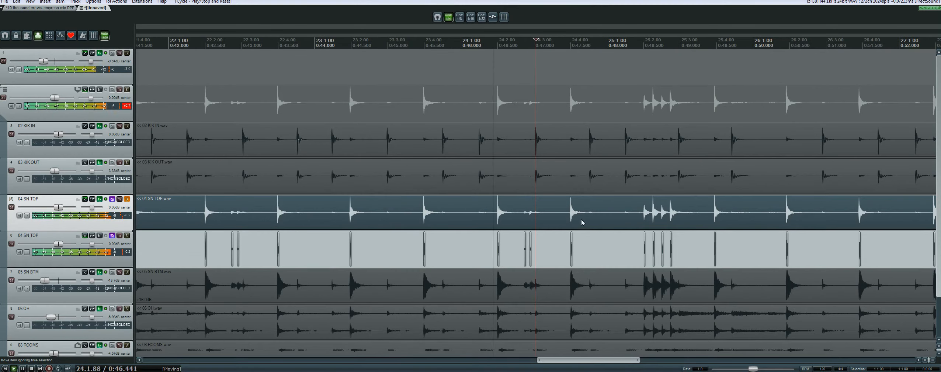
scroll(383, 212, "down", 1)
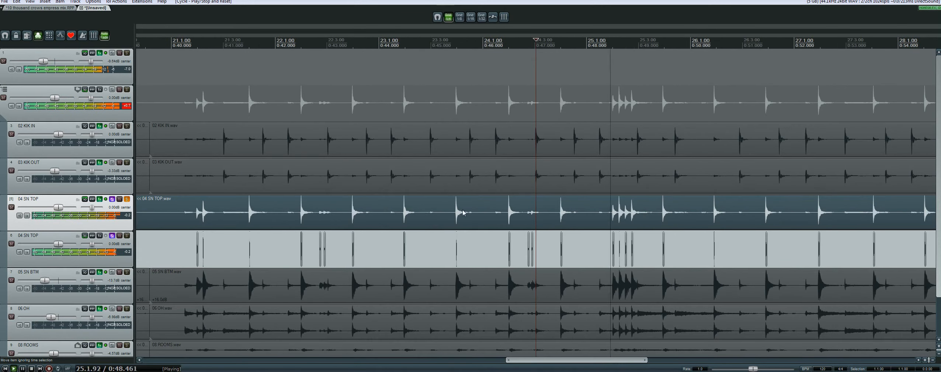
key("space")
Switch the solo from the original snare to the trigger track and briefly play it from bar 21
left_click(127, 199)
left_click(127, 236)
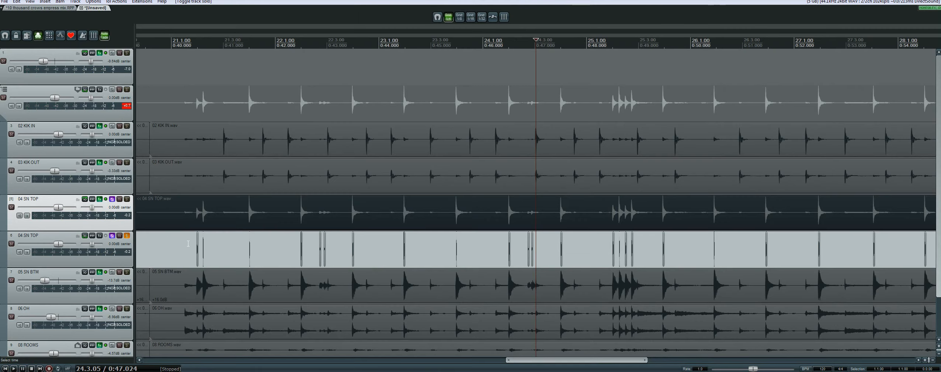
left_click(108, 246)
key("space")
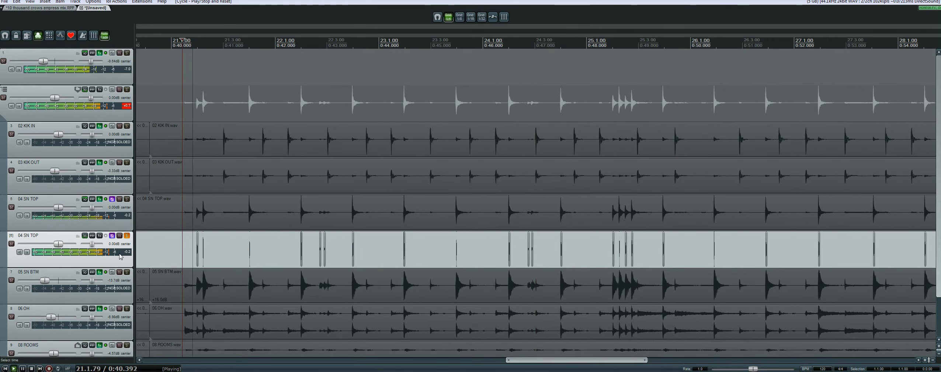
key("space")
Change the mode of the trigger track's send to the original 04 SN TOP track
left_click(85, 235)
left_click(217, 308)
left_click(223, 326)
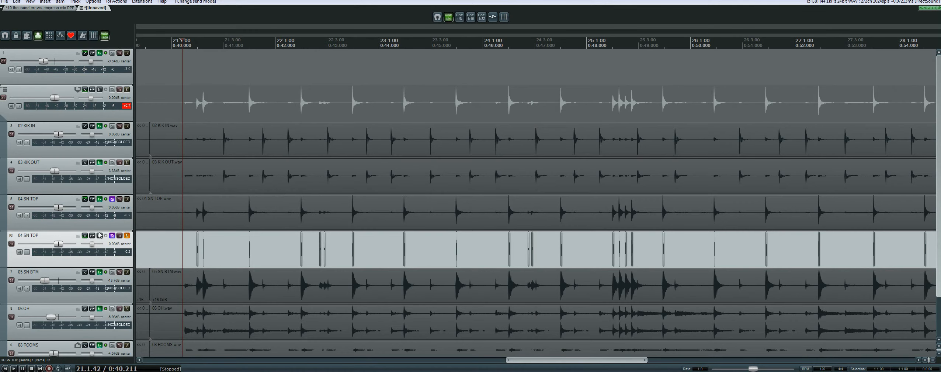
Load the Sn top b57.tci sample into the first slot of Trigger 2 on the trigger track
left_click(99, 235)
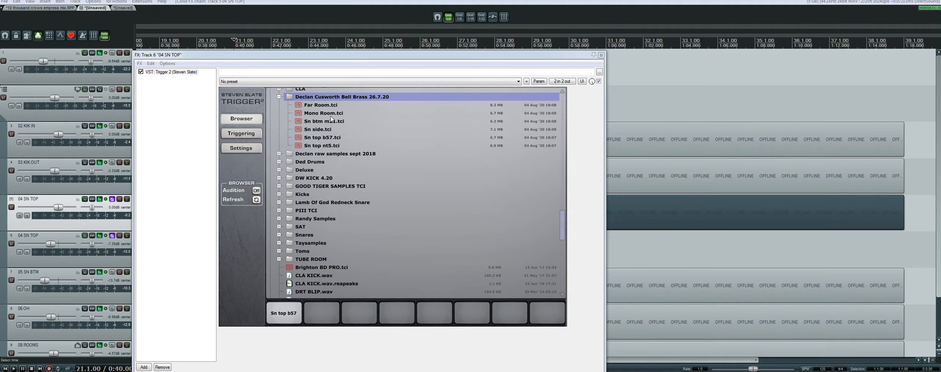
left_click(329, 138)
left_click(286, 313)
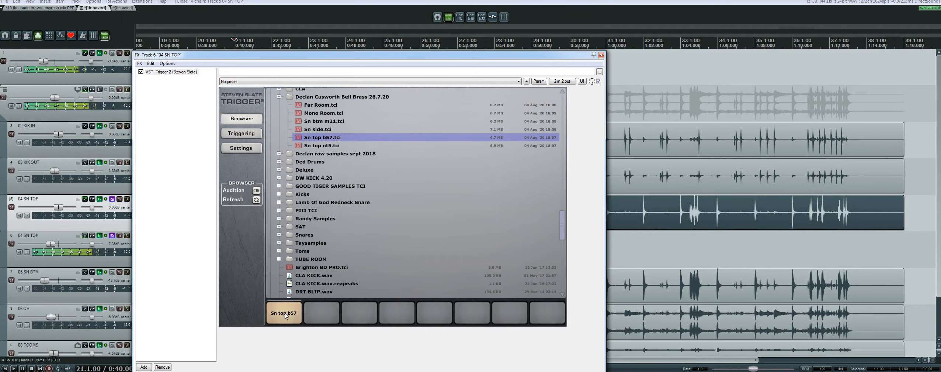
Paste the Pro-Q 3, Transient Master, bx_console SSL 4000 E and GClip effects after Trigger 2, and review Trigger 2's triggering settings
key("ctrl+v")
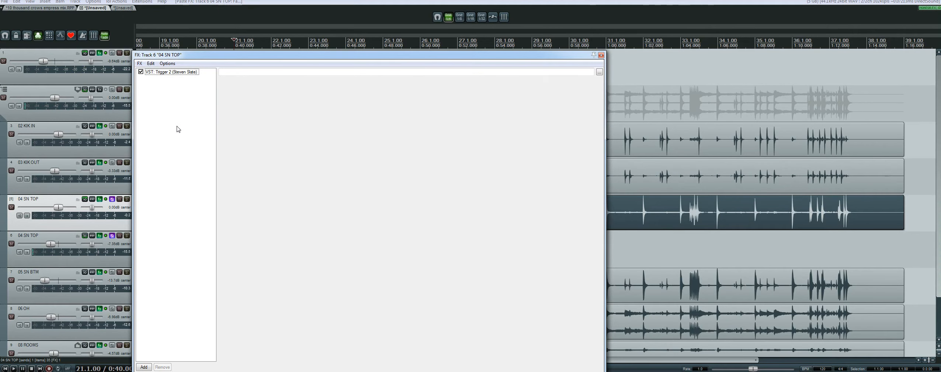
left_click(172, 72)
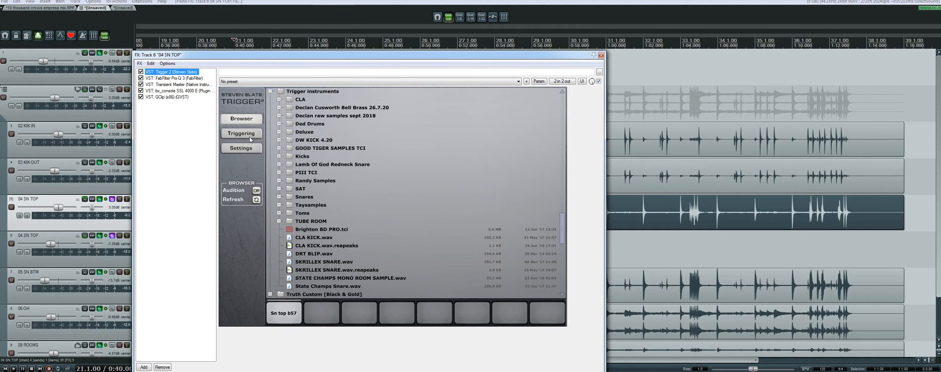
left_click(250, 137)
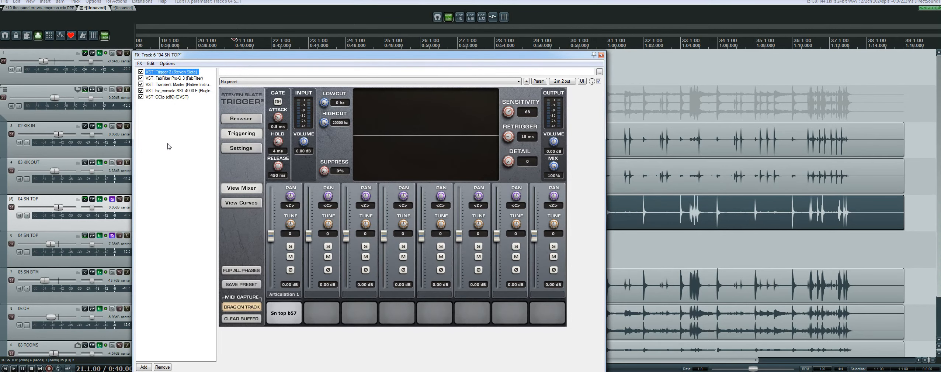
key("Escape")
Solo the trigger track and audition its triggered snare sample from bar 21 through the fill around bar 29
left_click(237, 215)
left_click(127, 235)
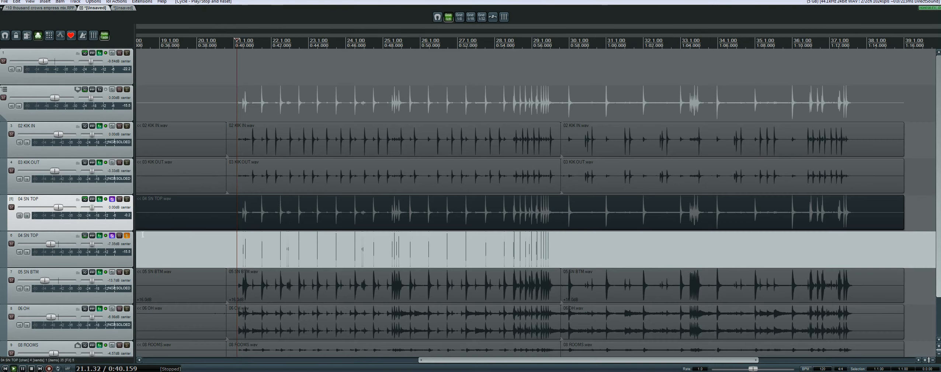
key("space")
left_click(342, 217)
scroll(509, 222, "up", 2)
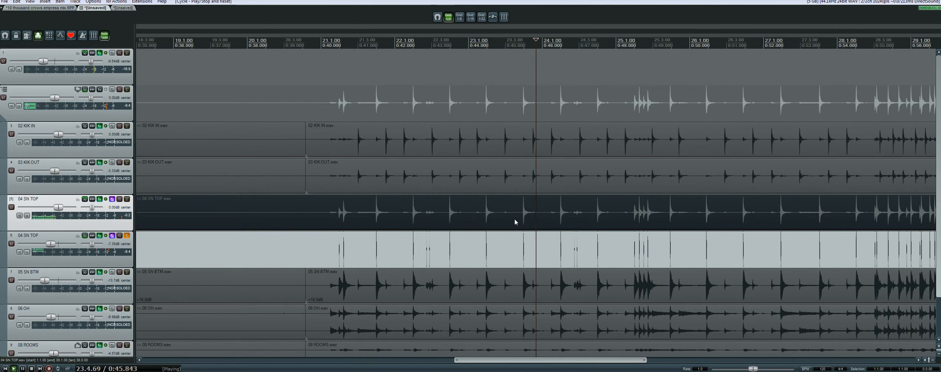
scroll(645, 220, "down", 2)
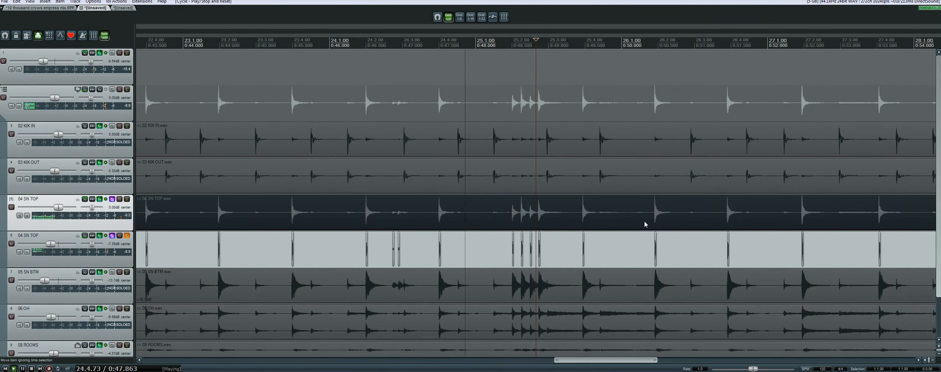
scroll(677, 208, "up", 4)
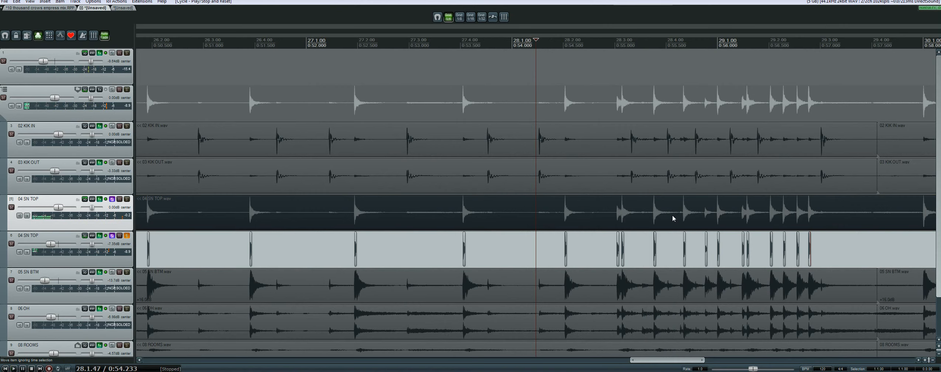
left_click(686, 213)
scroll(685, 213, "up", 1)
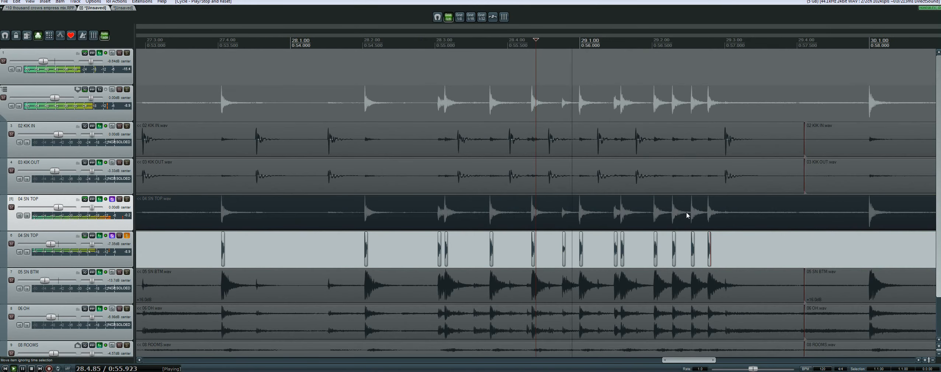
scroll(685, 215, "down", 3)
key("space")
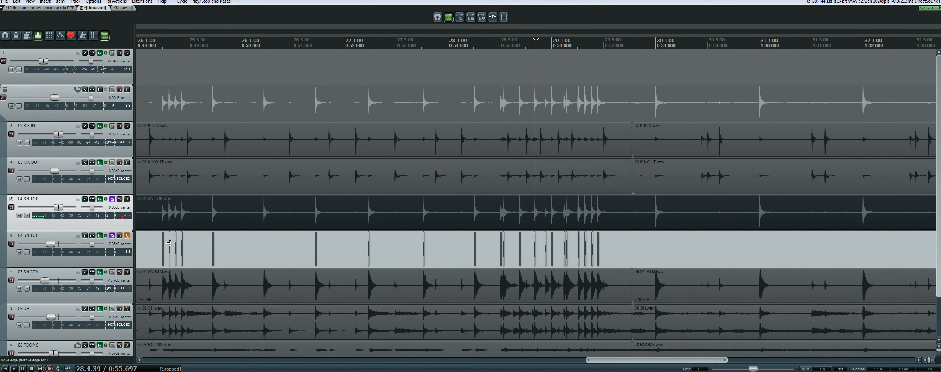
Compare the gated original snare with the sample-triggered track by switching the solo between them, playing from bars 28 and 21
left_click(127, 236)
left_click(126, 199)
left_click(467, 221)
key("space")
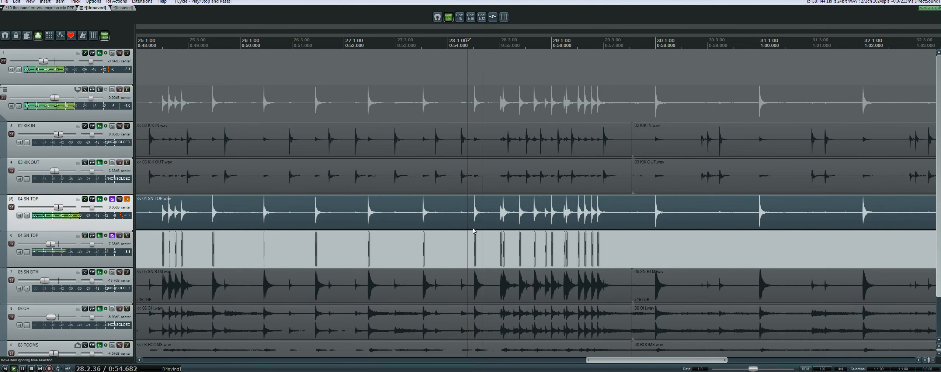
left_click(126, 235)
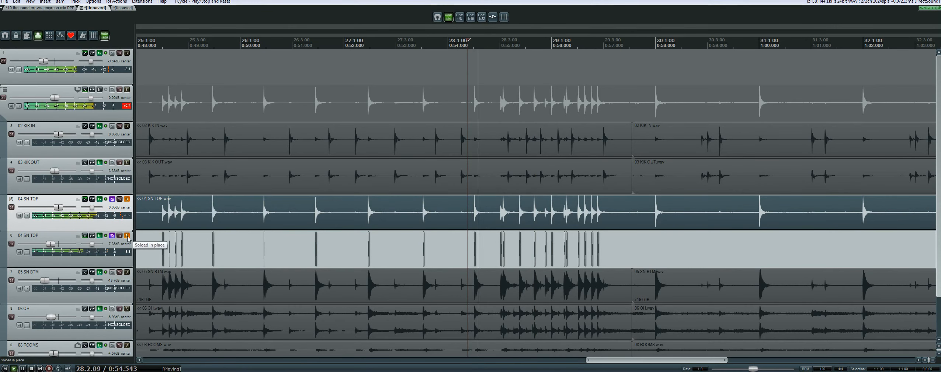
left_click(126, 199)
scroll(400, 223, "down", 3)
key("space")
key("space")
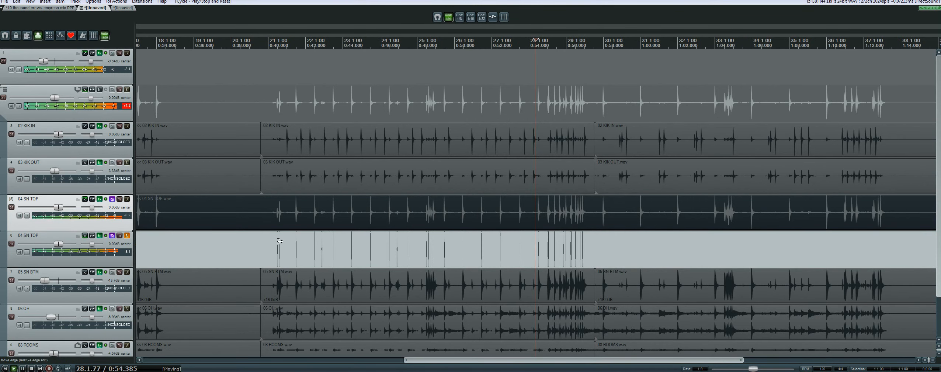
left_click(274, 213)
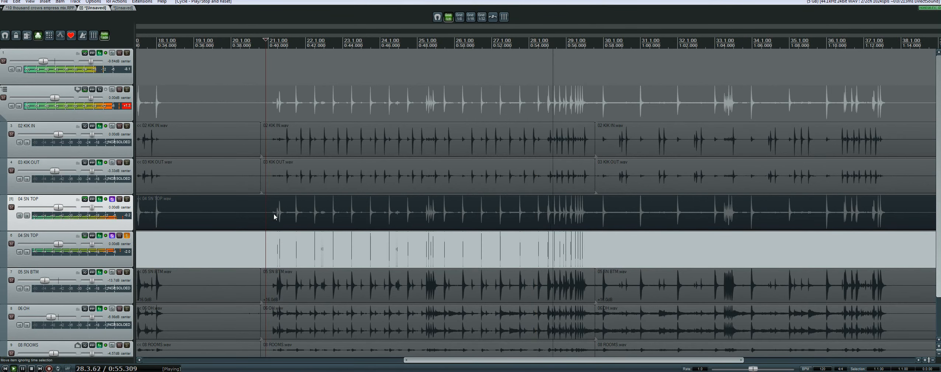
Clear the track solos and play the full drum mix from bar 21
left_click(126, 200)
key("space")
left_click(126, 236)
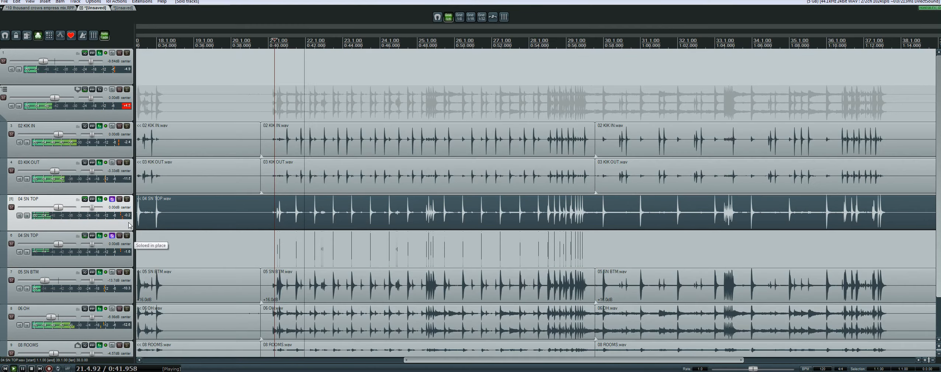
Blend the two snare tracks during playback, comparing the original at -inf dB before raising it again and slightly lowering the trigger track
left_click_drag(58, 244, 57, 244)
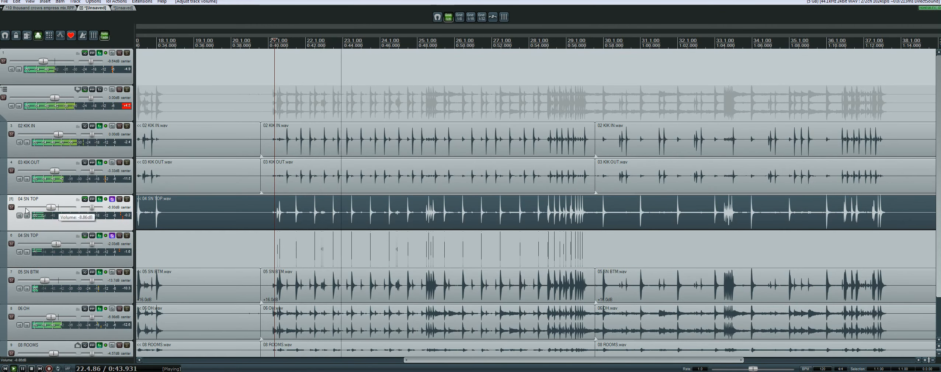
double_click(57, 244)
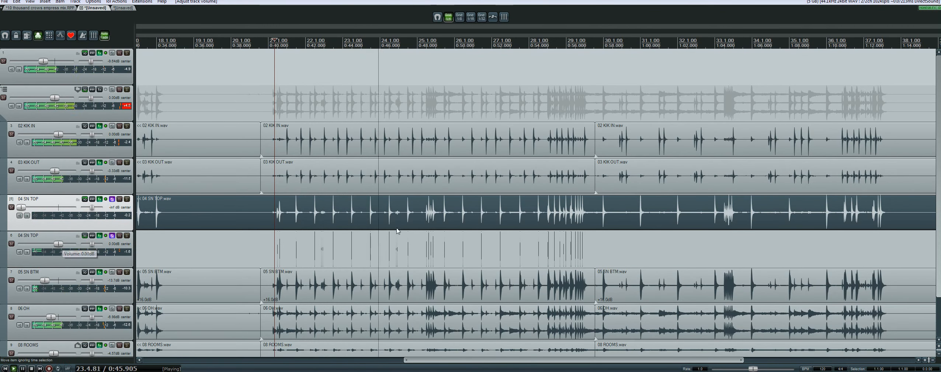
scroll(498, 231, "up", 3)
left_click_drag(58, 243, 54, 244)
left_click_drag(22, 207, 55, 207)
left_click_drag(55, 243, 53, 244)
scroll(587, 205, "down", 4)
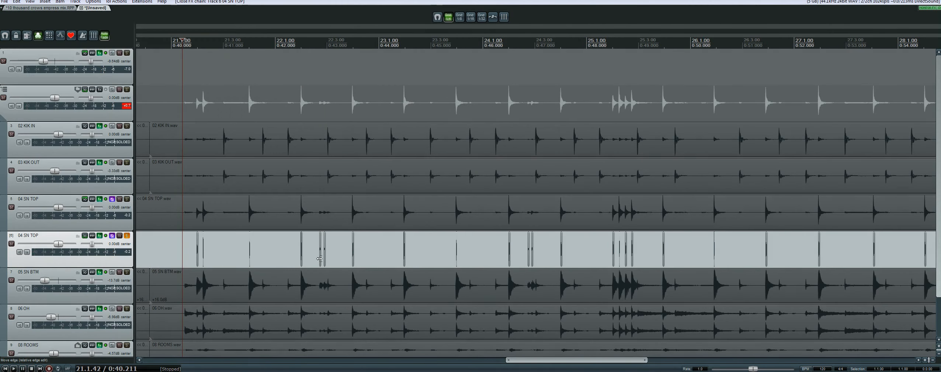
Unsolo the trigger track, play the full mix and lower the trigger track's volume to about -7.3 dB
left_click(128, 235)
key("space")
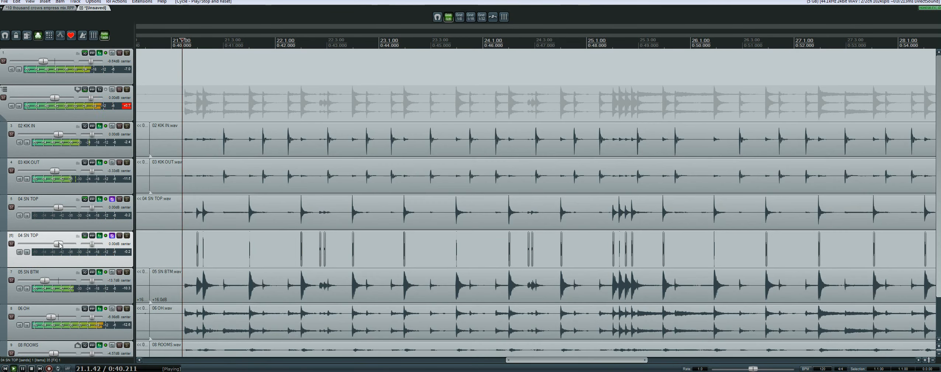
left_click_drag(58, 244, 50, 244)
Compare both phase settings of the trigger track during playback and audition the full drum mix around bars 24 and 25
left_click(112, 236)
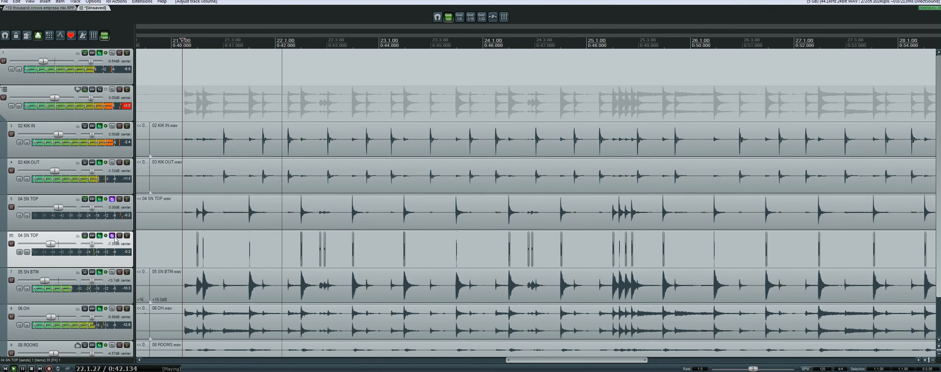
left_click(112, 236)
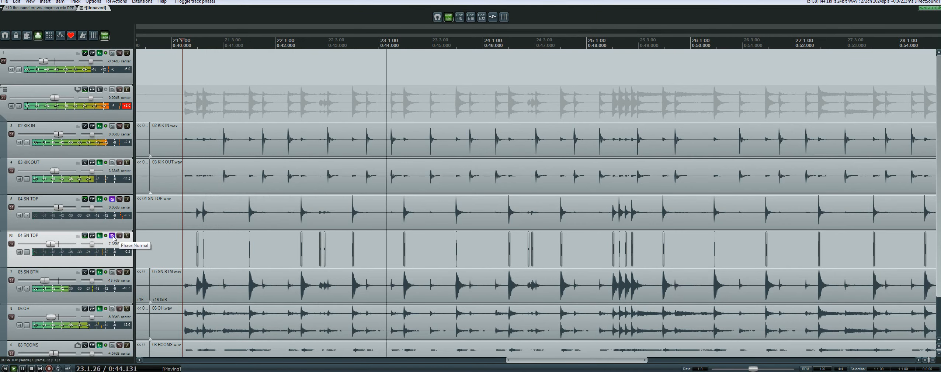
scroll(528, 240, "down", 3)
left_click(736, 214)
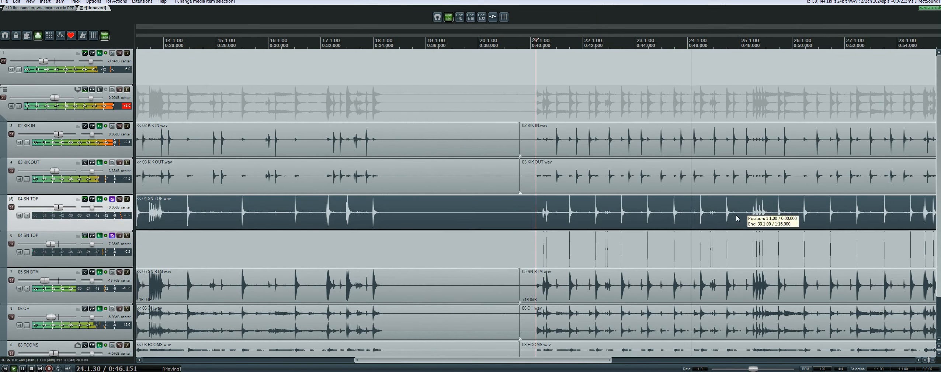
scroll(736, 214, "up", 3)
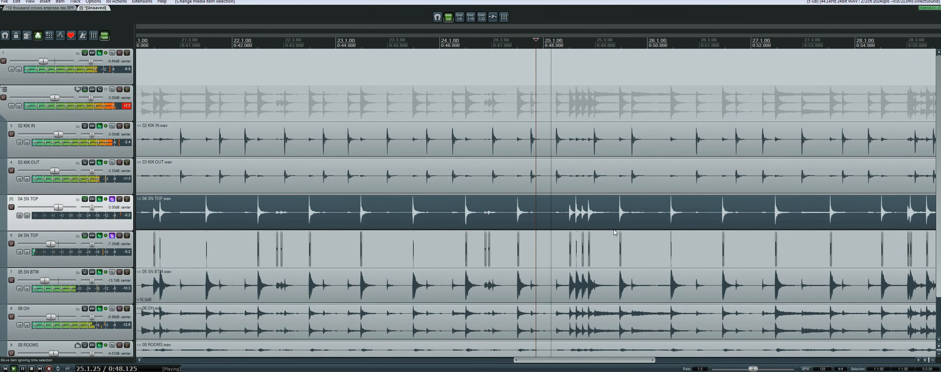
key("space")
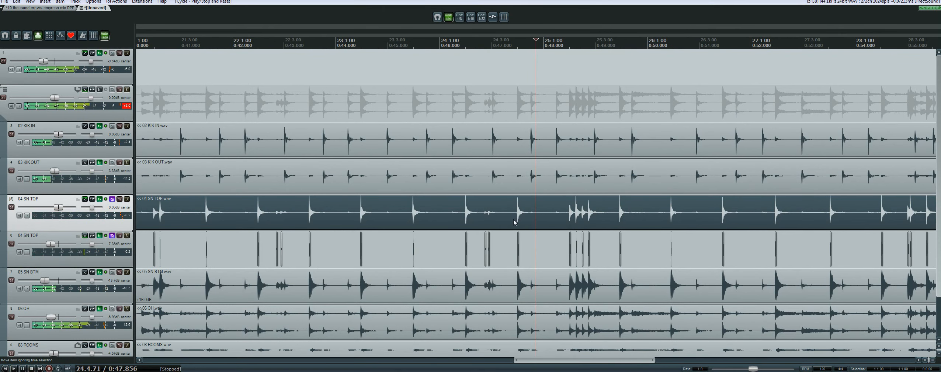